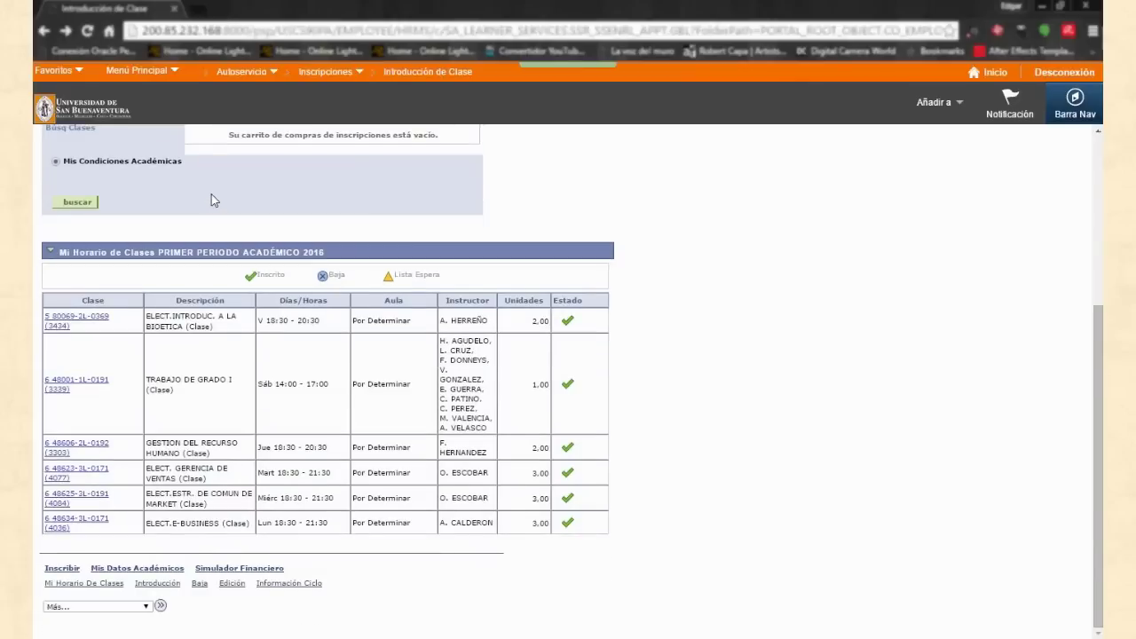
Step: Open the student's class schedule and display it in the weekly view (Vista Horario Semanal)
scroll(213, 201, up, 3)
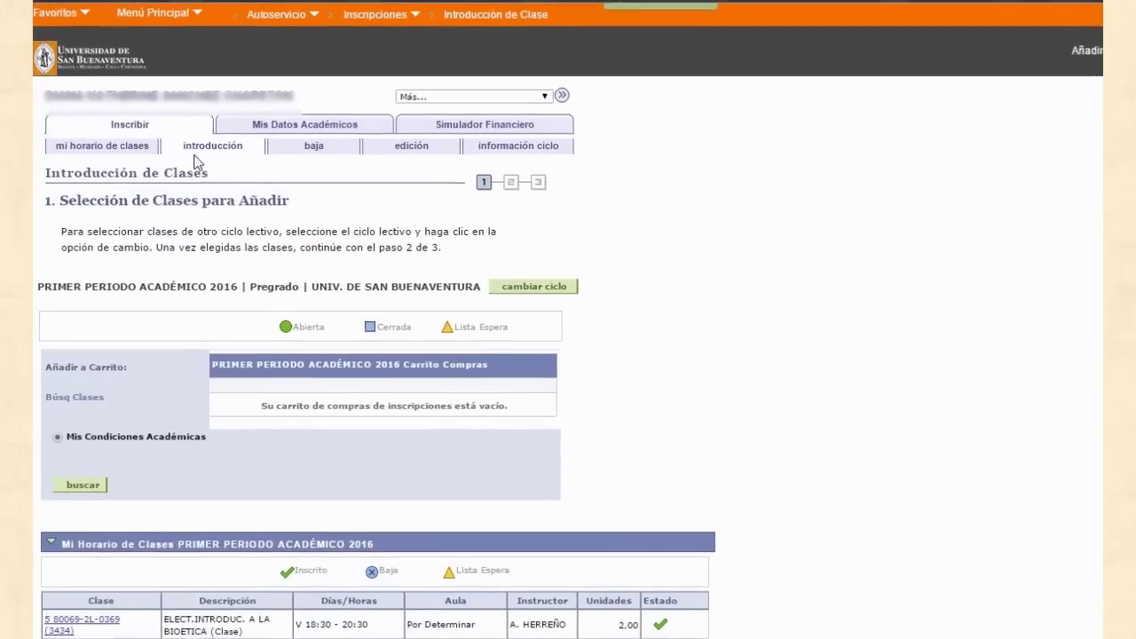
click(129, 168)
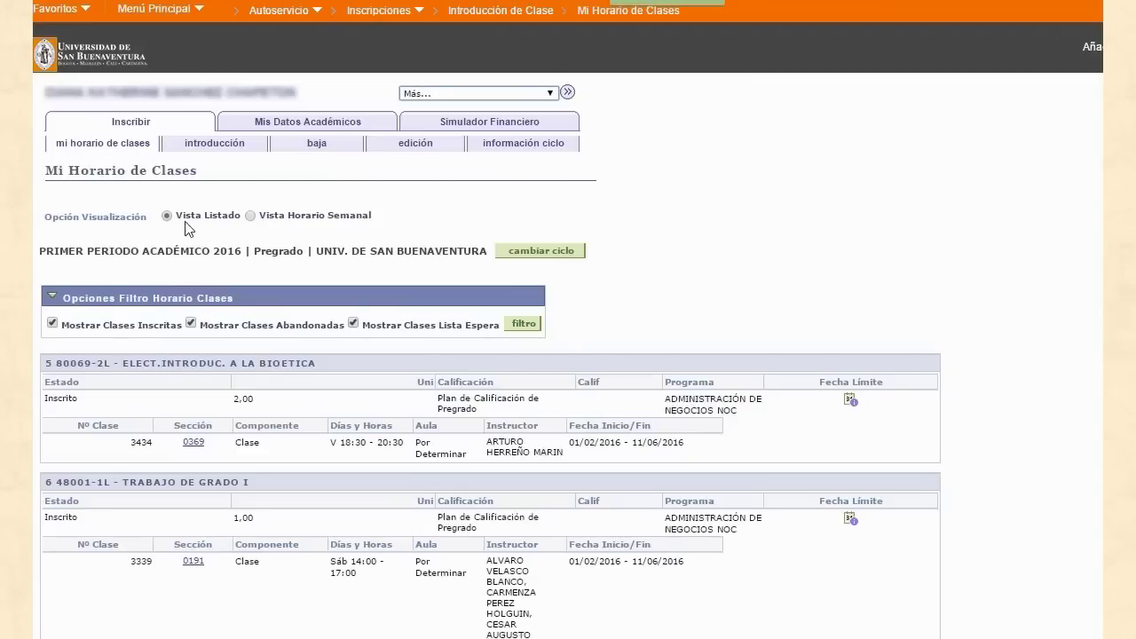
click(251, 215)
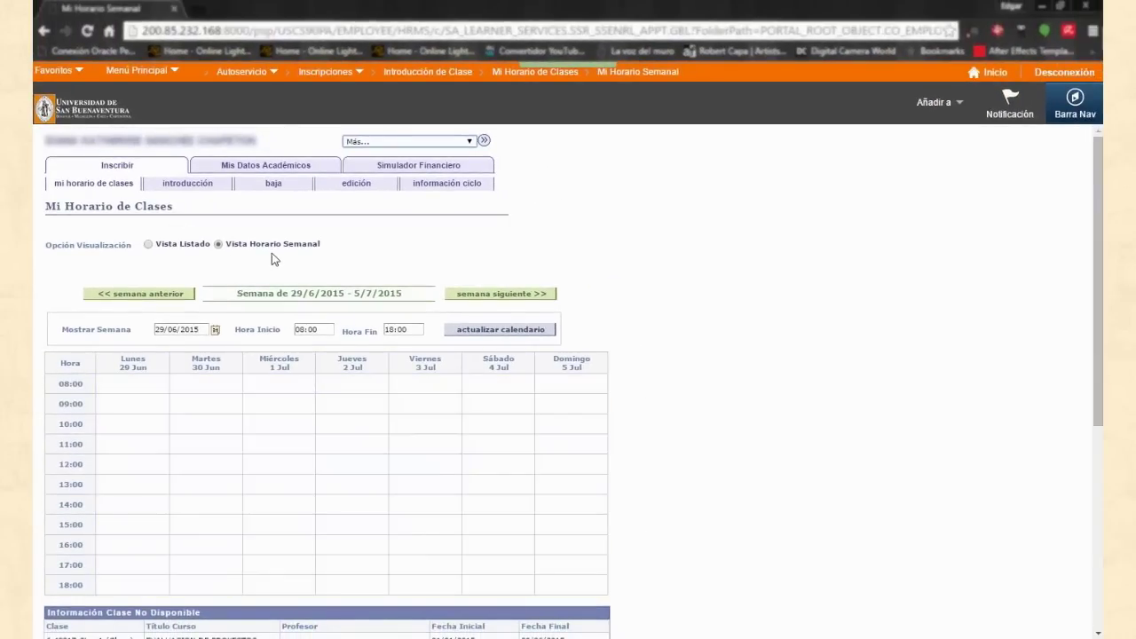
Step: Drop the class ELECT.INTRODUC. A LA BIOETICA (3434) from the enrolled classes and finalize the withdrawal
click(274, 185)
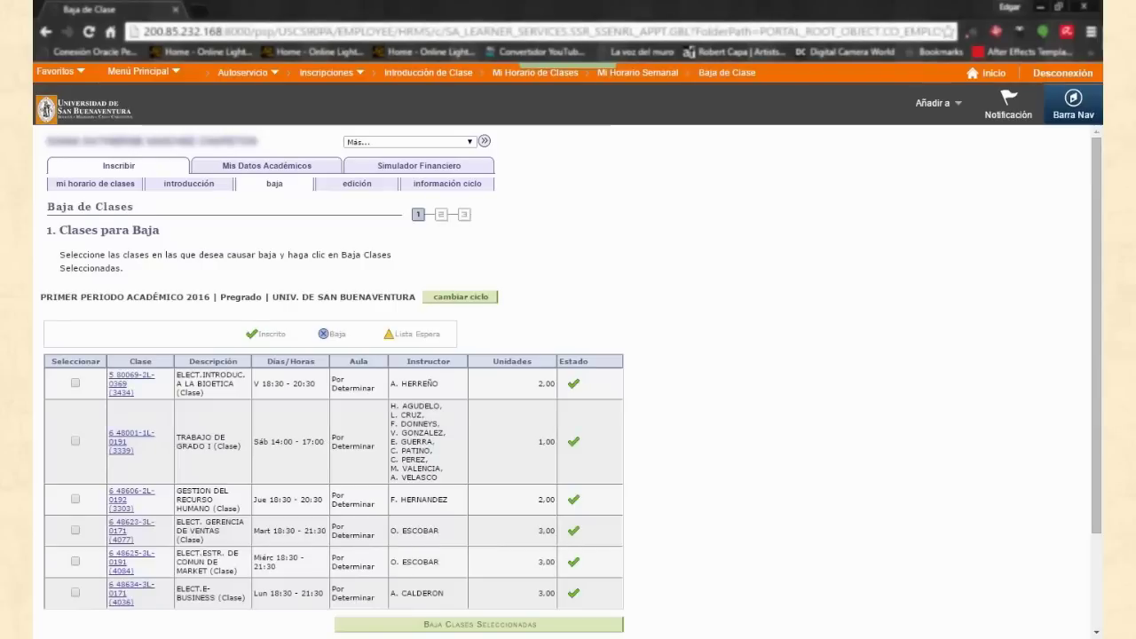
scroll(345, 364, down, 1)
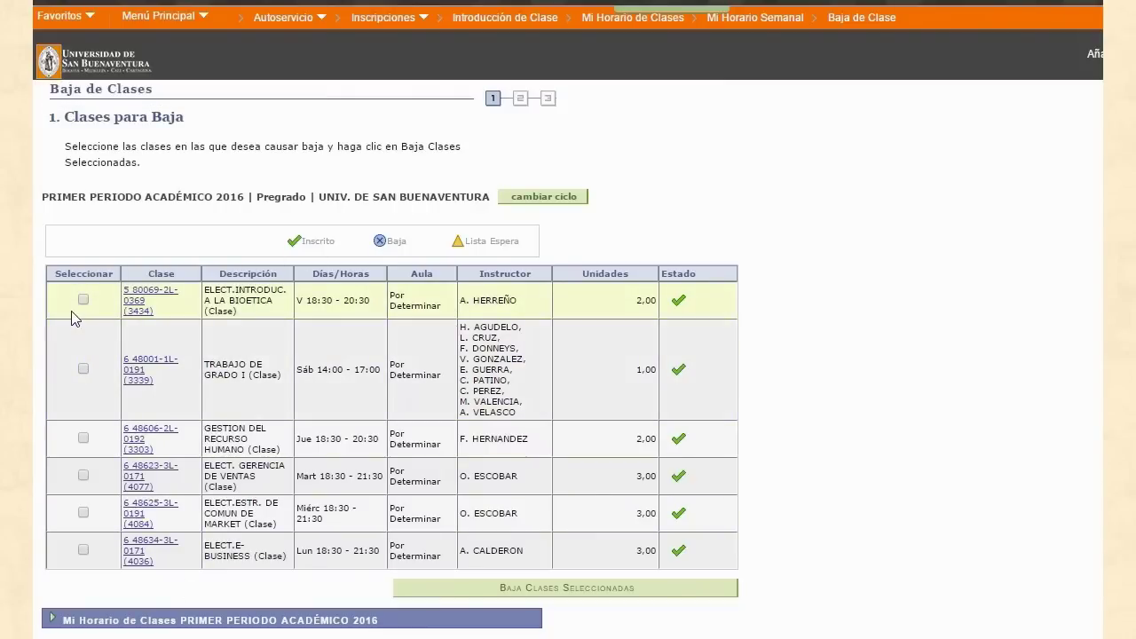
scroll(71, 317, up, 1)
scroll(462, 577, down, 2)
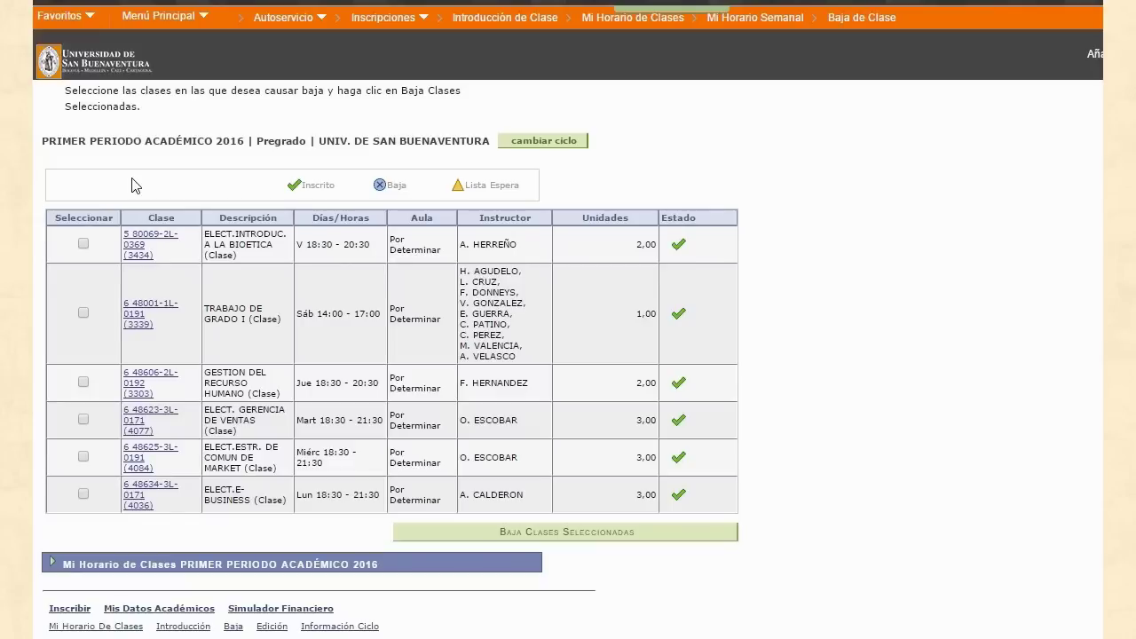
click(84, 243)
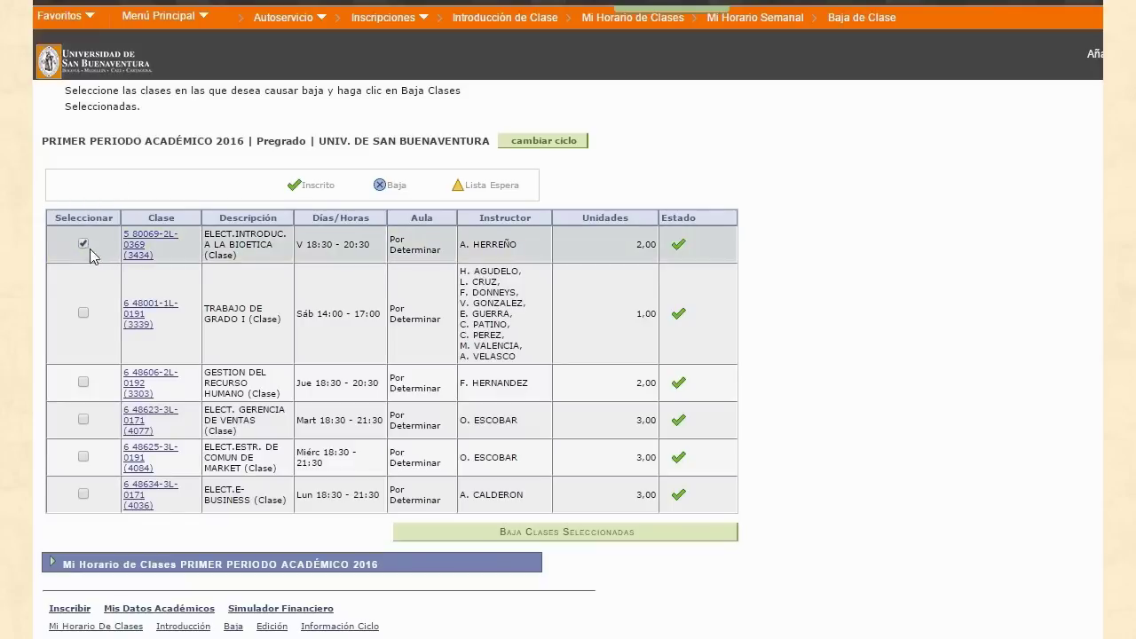
click(503, 540)
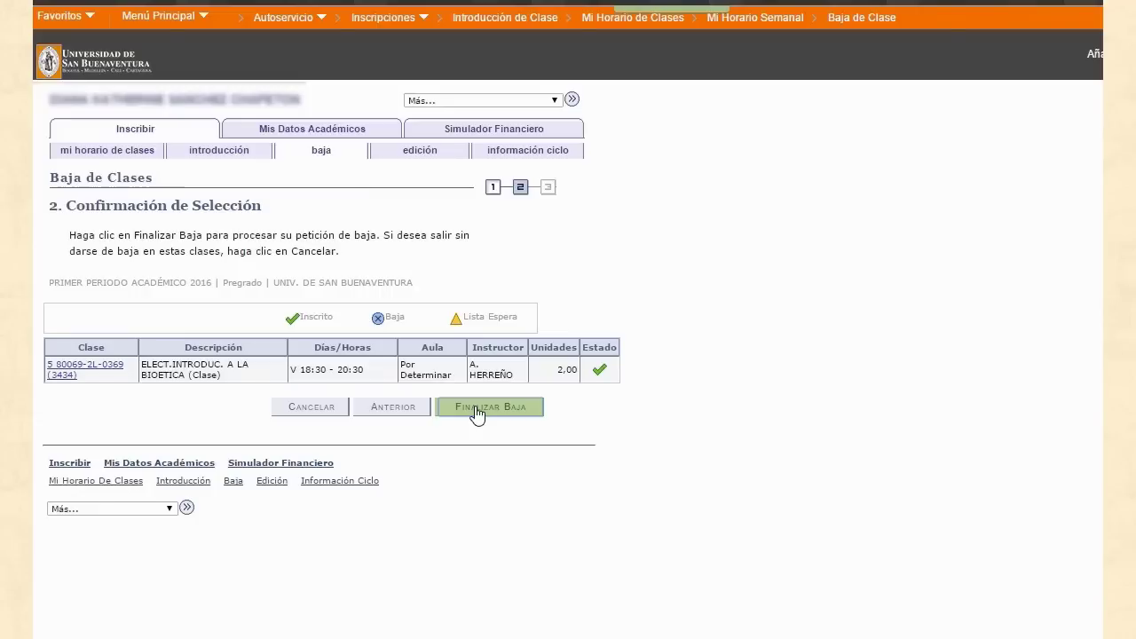
click(477, 411)
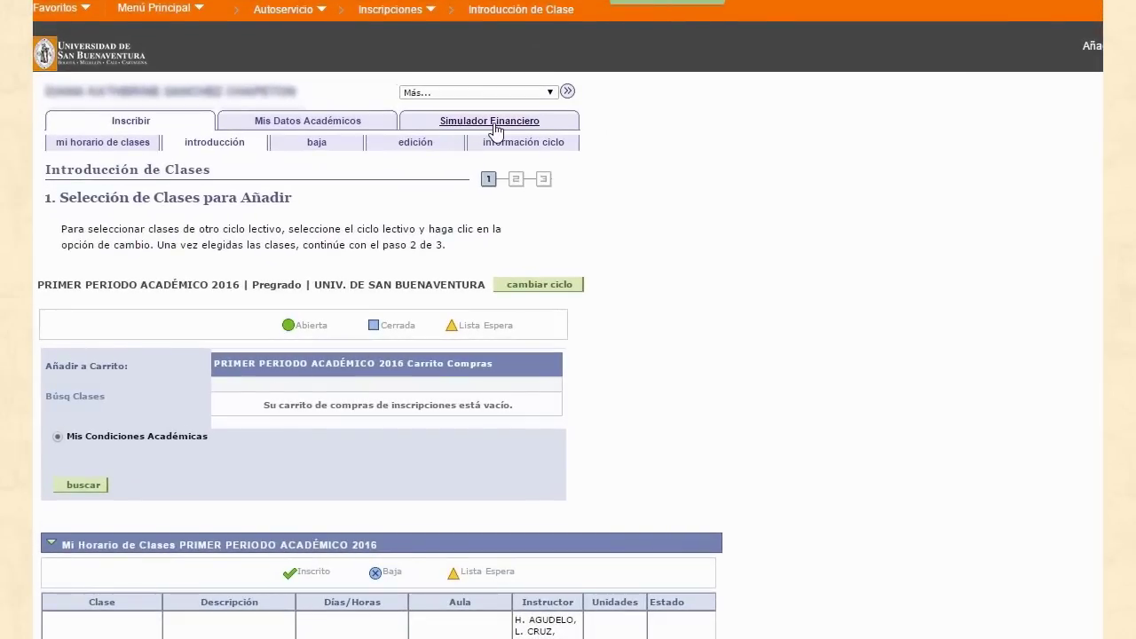
Step: Run the Simulador Financiero and highlight the total tuition amount in the simulation results
click(494, 126)
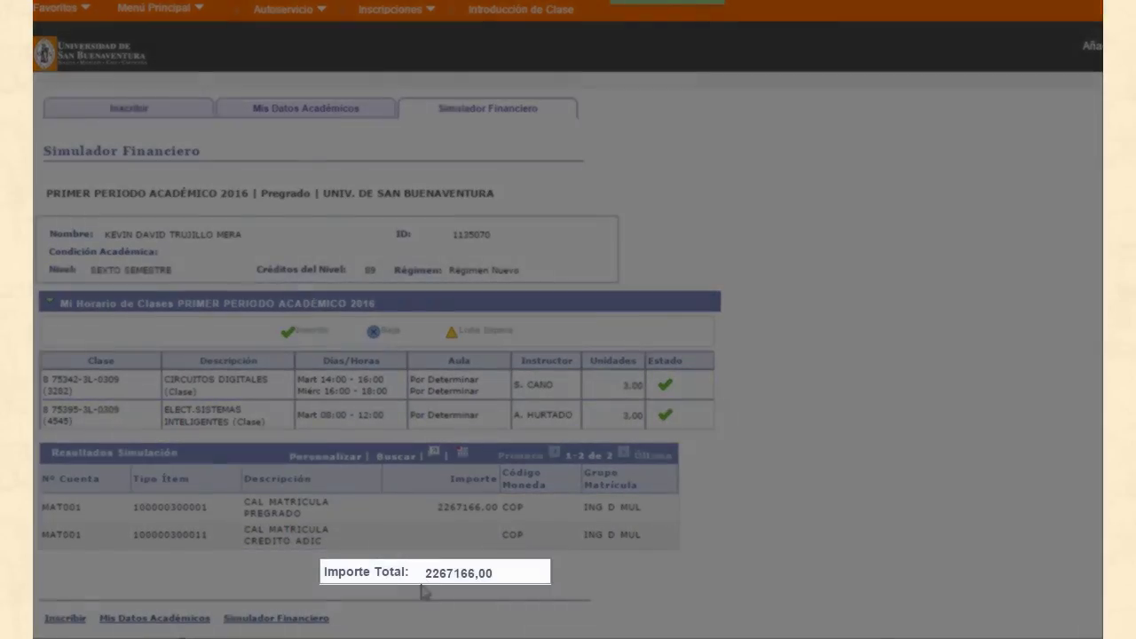
drag(425, 575, 501, 583)
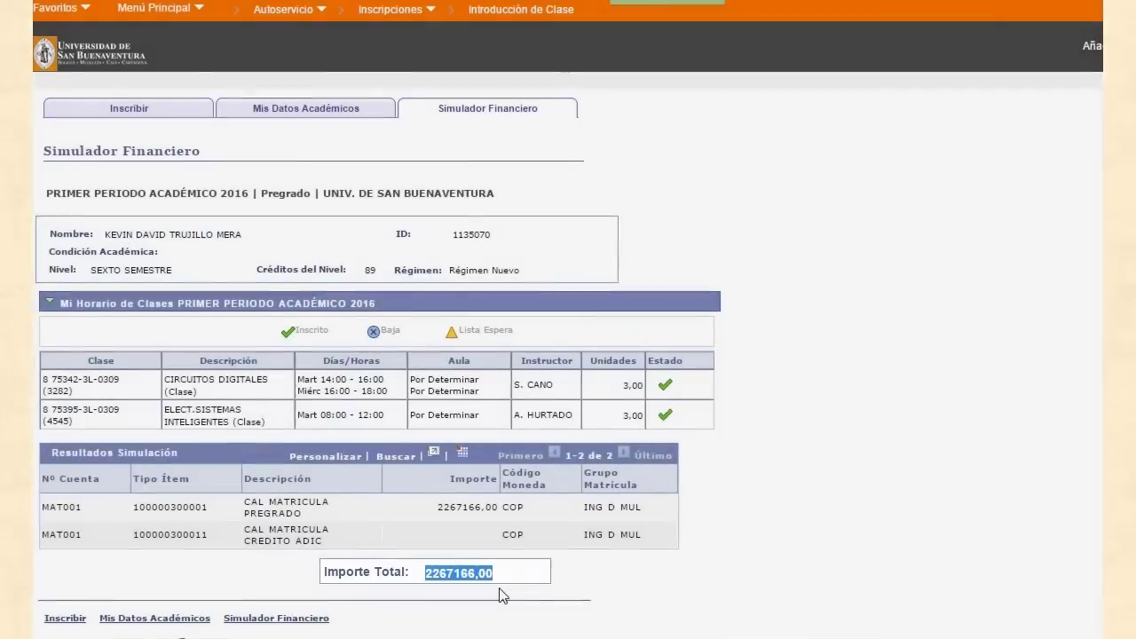
click(499, 594)
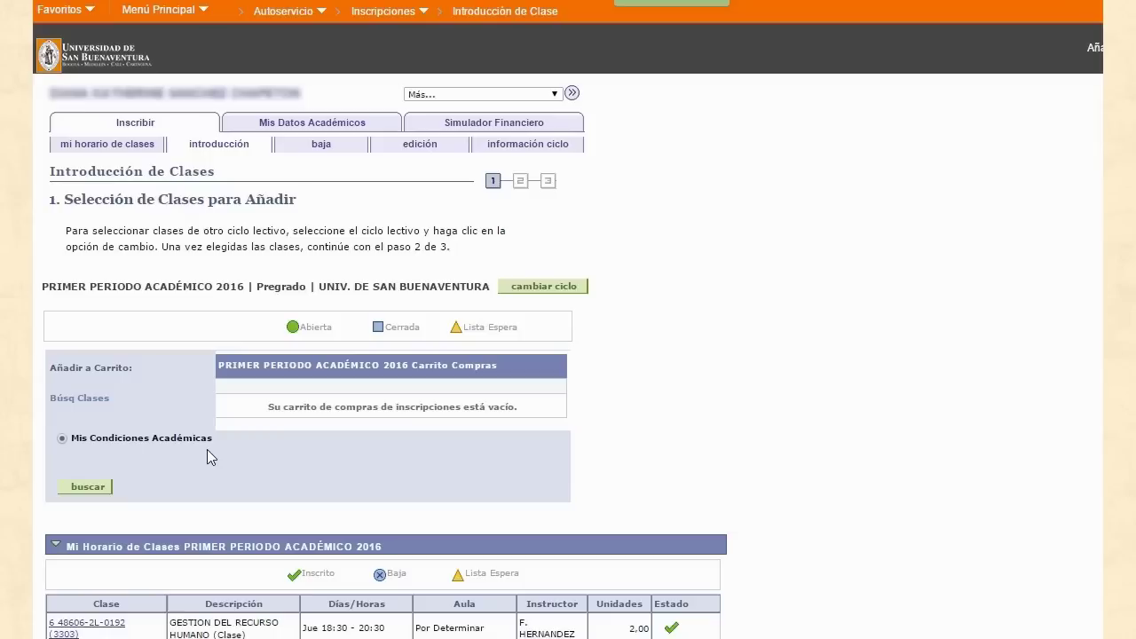
Step: Search the academic requirements for TRABAJO DE GRADO I and select section 0191-LEC (3339) from the FAC. DE CIENCIAS ECONÓMICA offering
click(85, 487)
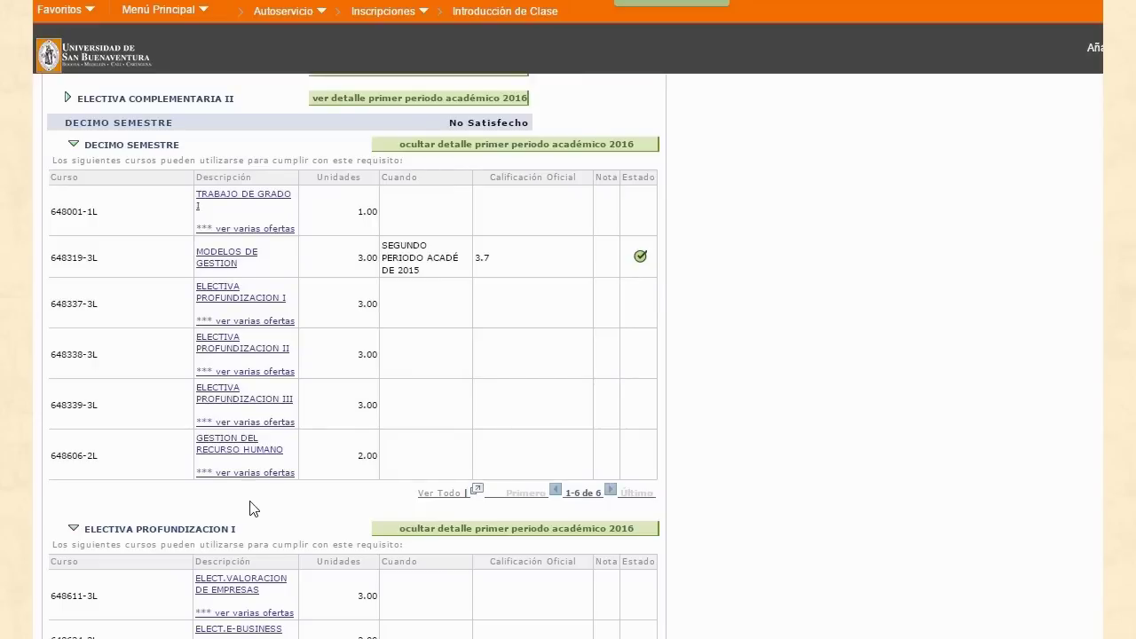
click(217, 193)
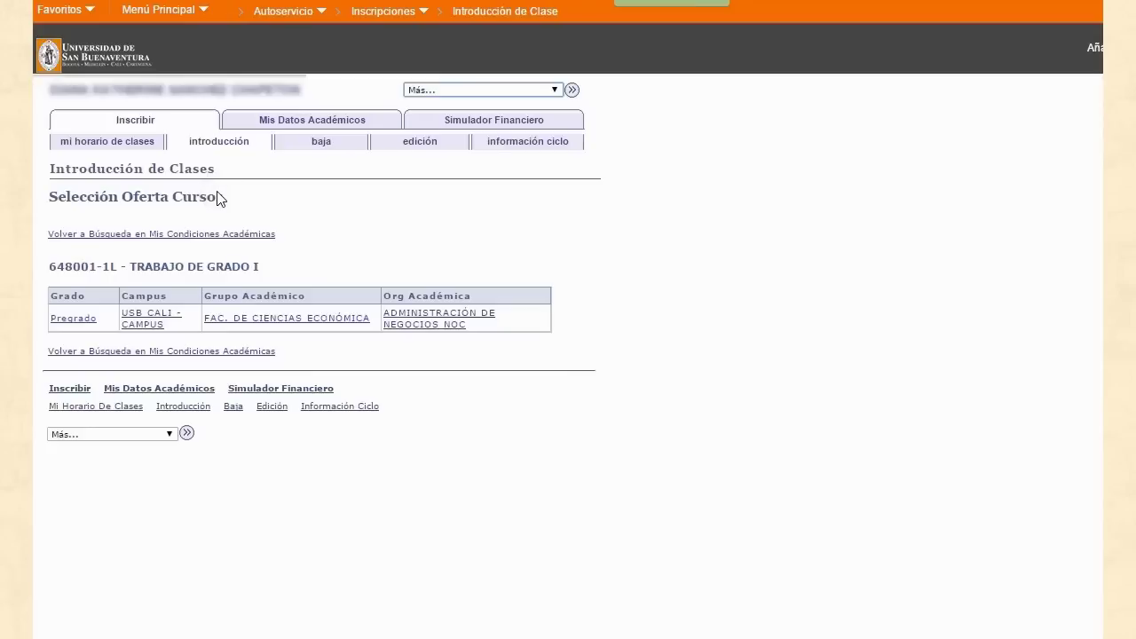
click(258, 319)
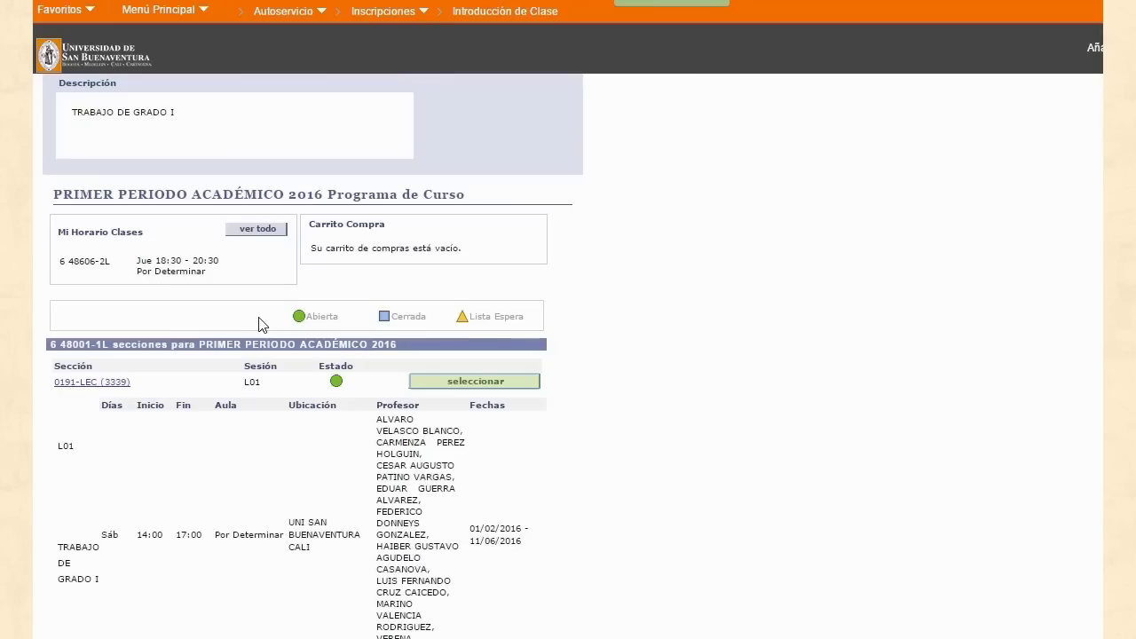
scroll(241, 342, down, 3)
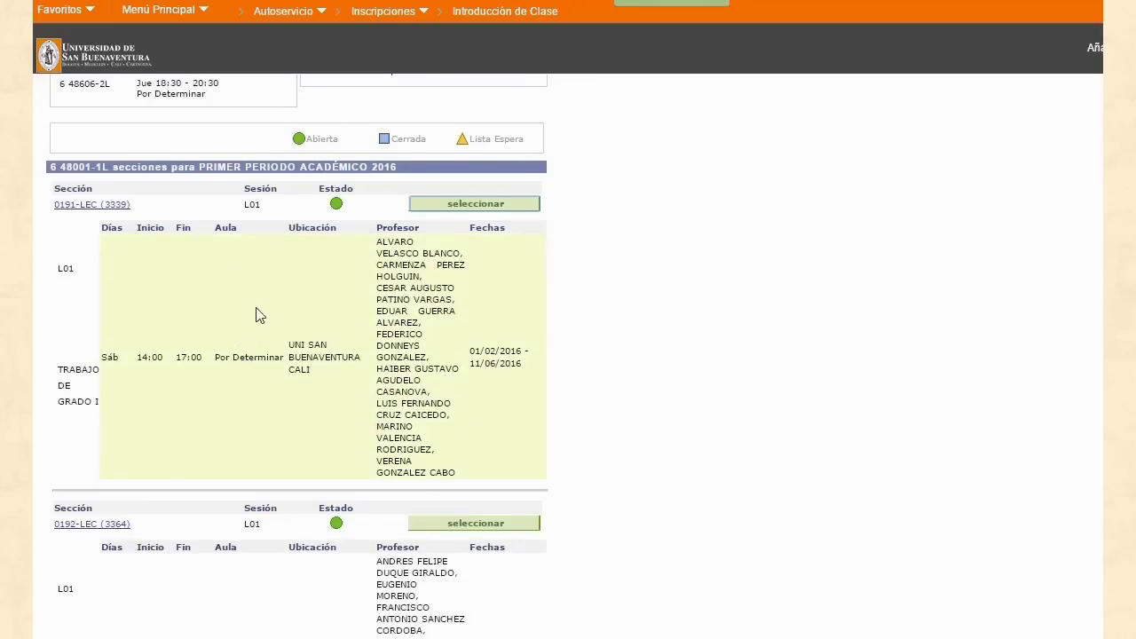
scroll(257, 401, down, 1)
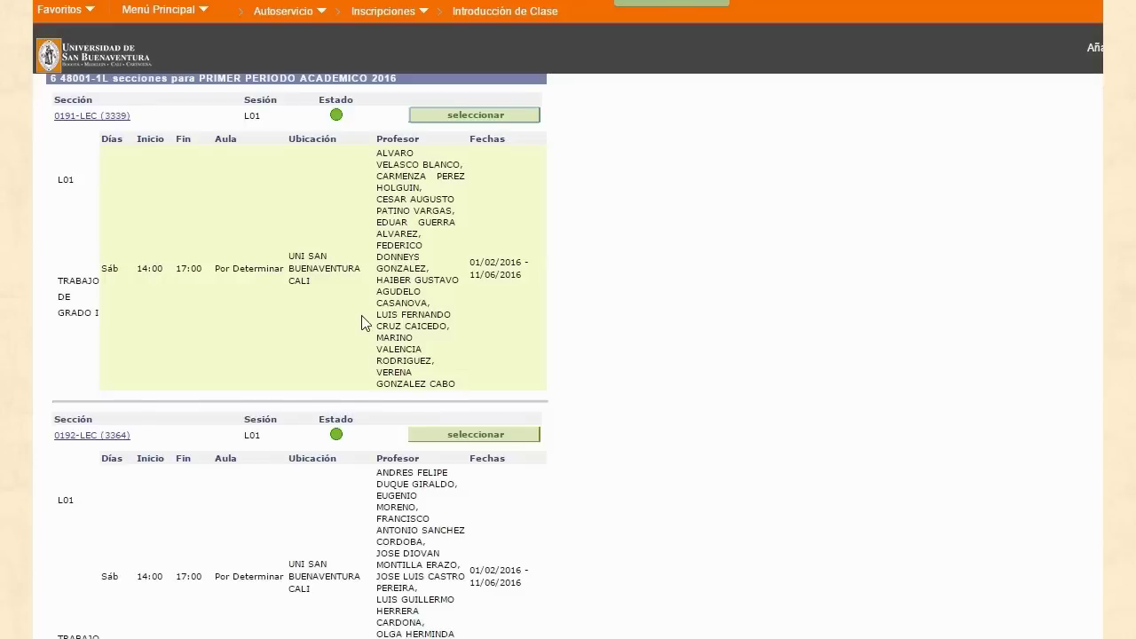
click(448, 115)
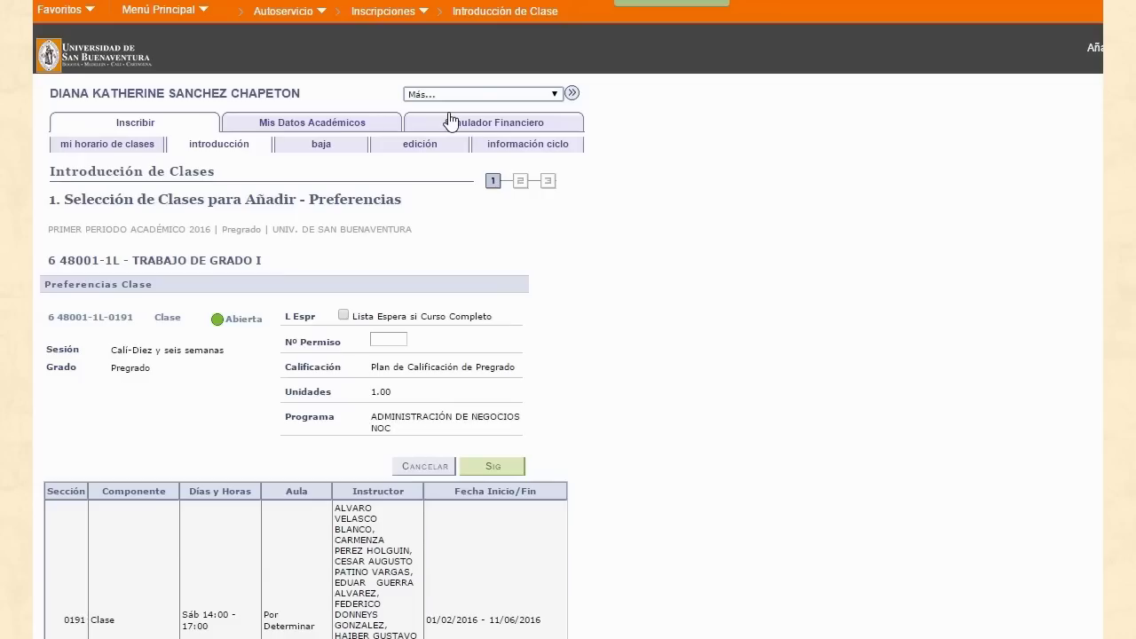
Step: Review and accept the class preferences for TRABAJO DE GRADO I, adding the class to the shopping cart
scroll(515, 257, down, 5)
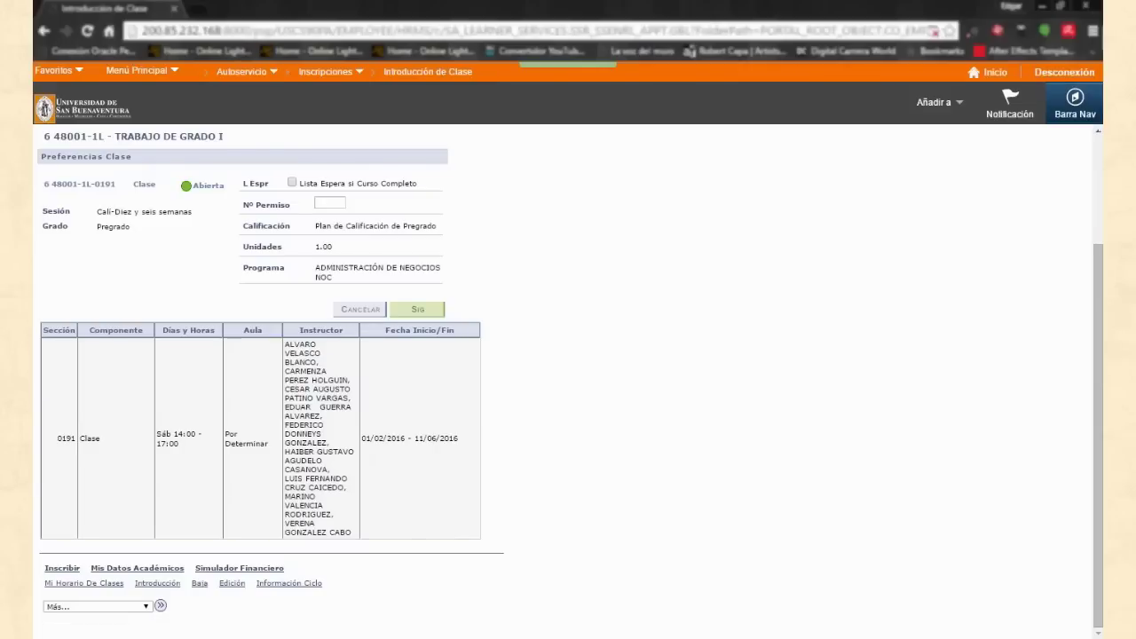
scroll(386, 457, up, 1)
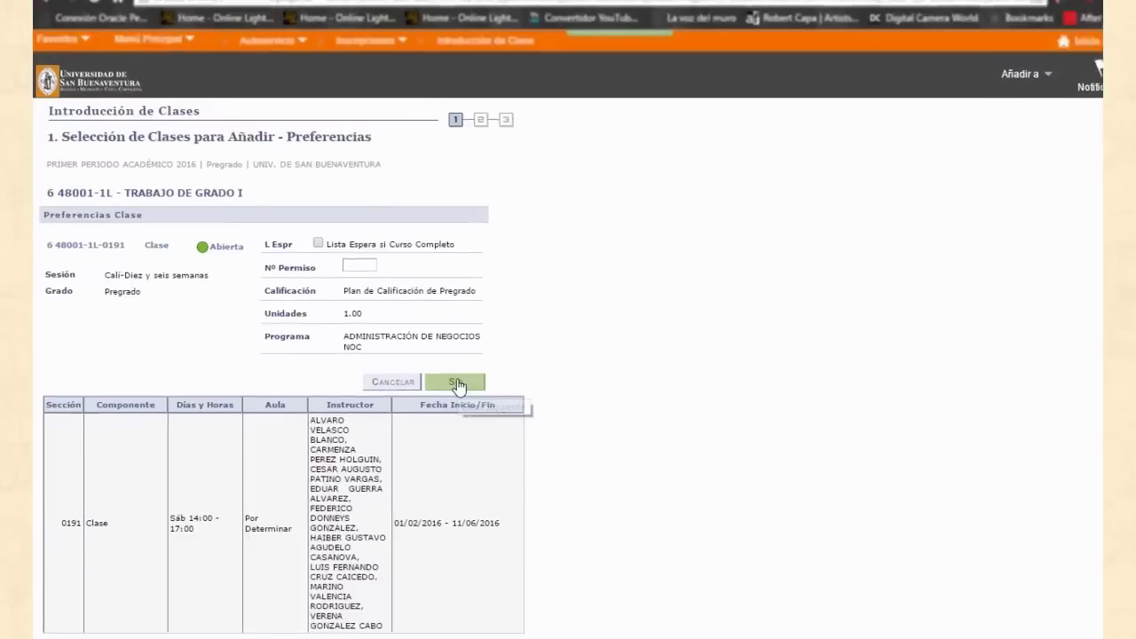
click(457, 384)
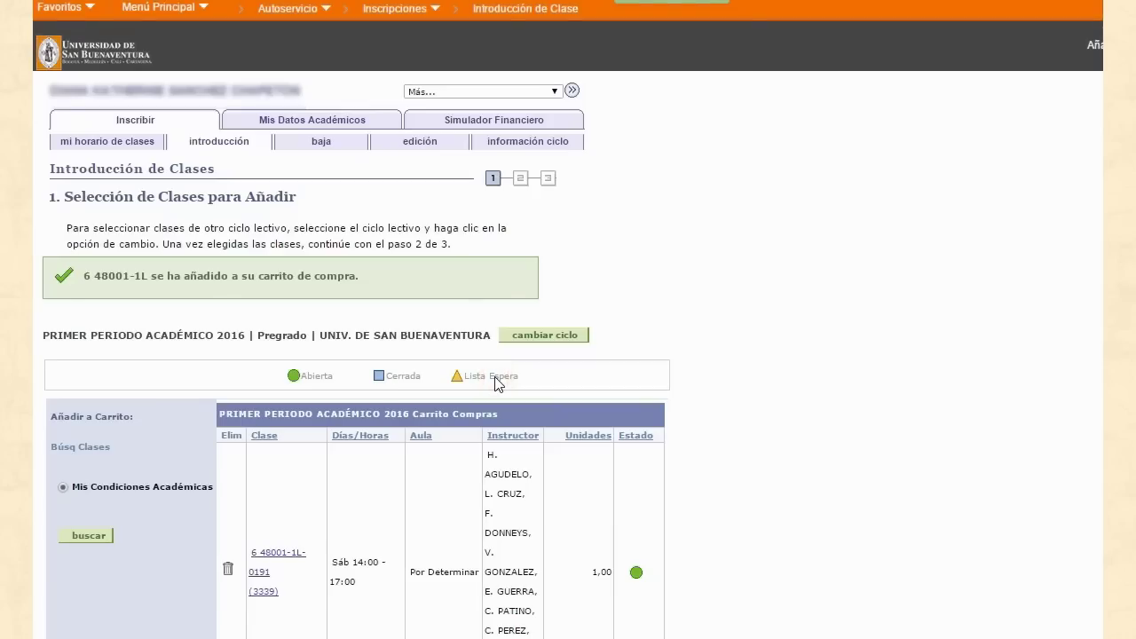
Step: Continue to step 2 of 3 with TRABAJO DE GRADO I in the cart and finalize the enrollment
scroll(495, 383, down, 1)
scroll(470, 378, up, 1)
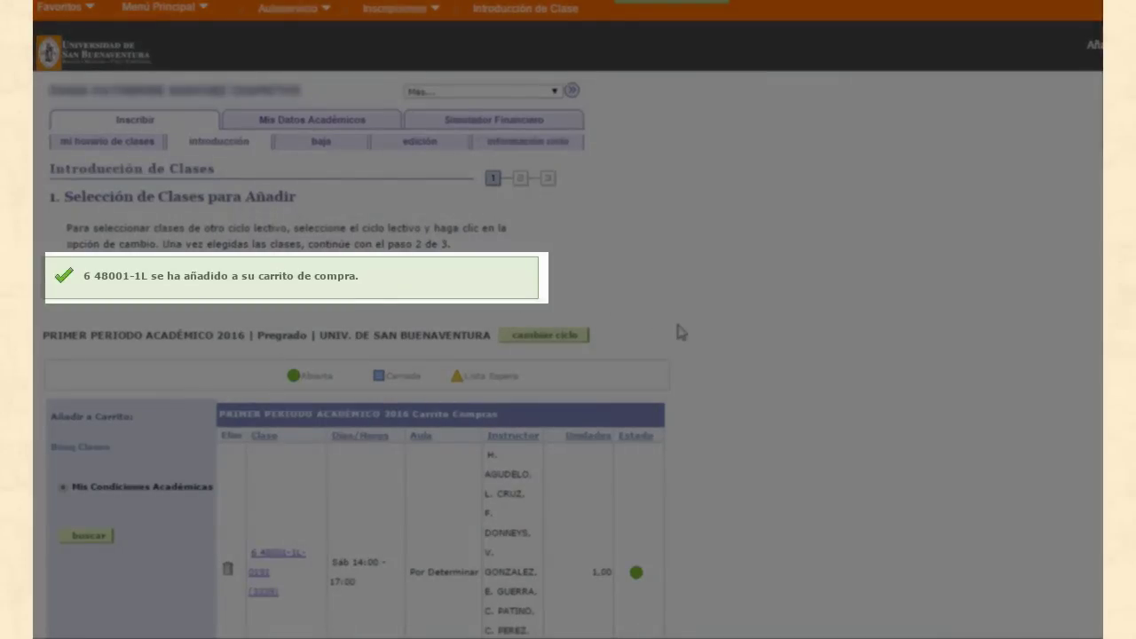
scroll(681, 332, down, 1)
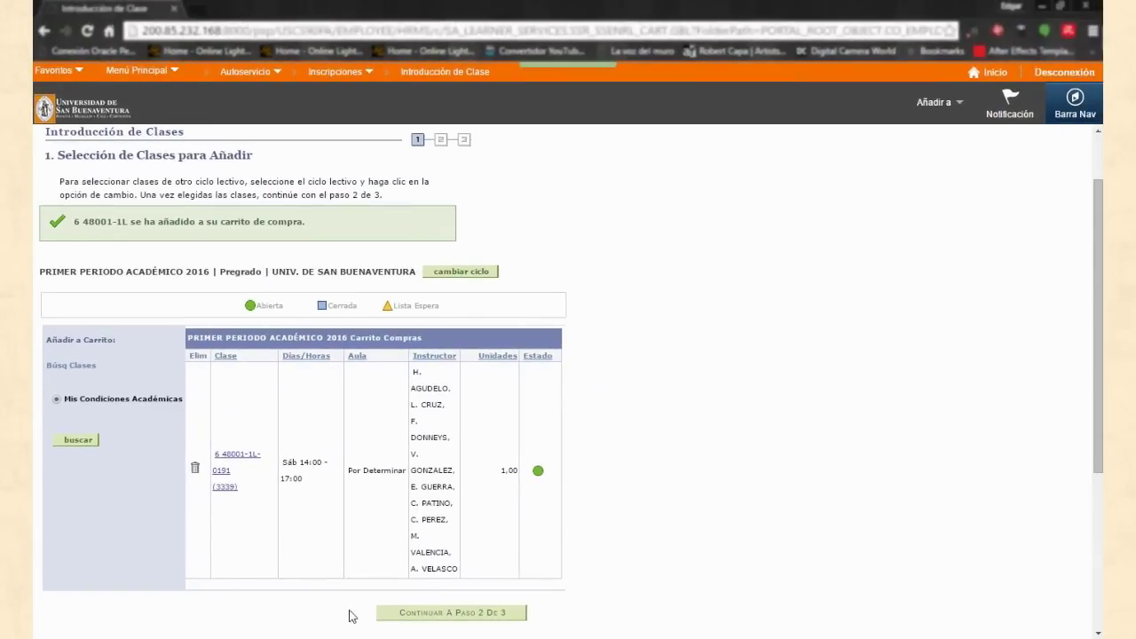
click(433, 614)
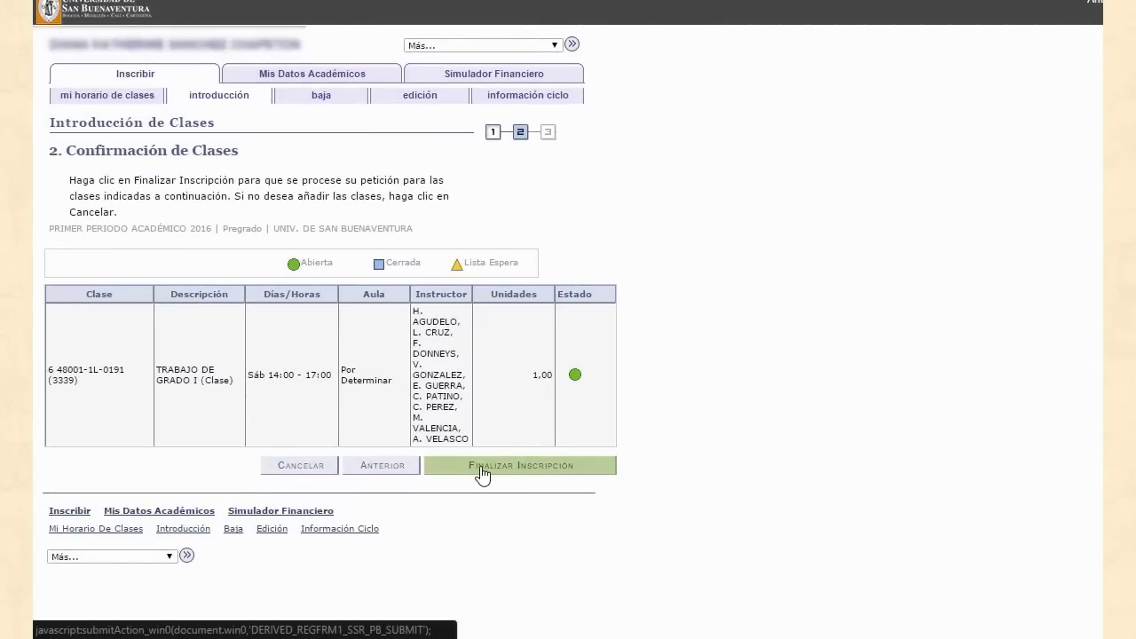
click(526, 472)
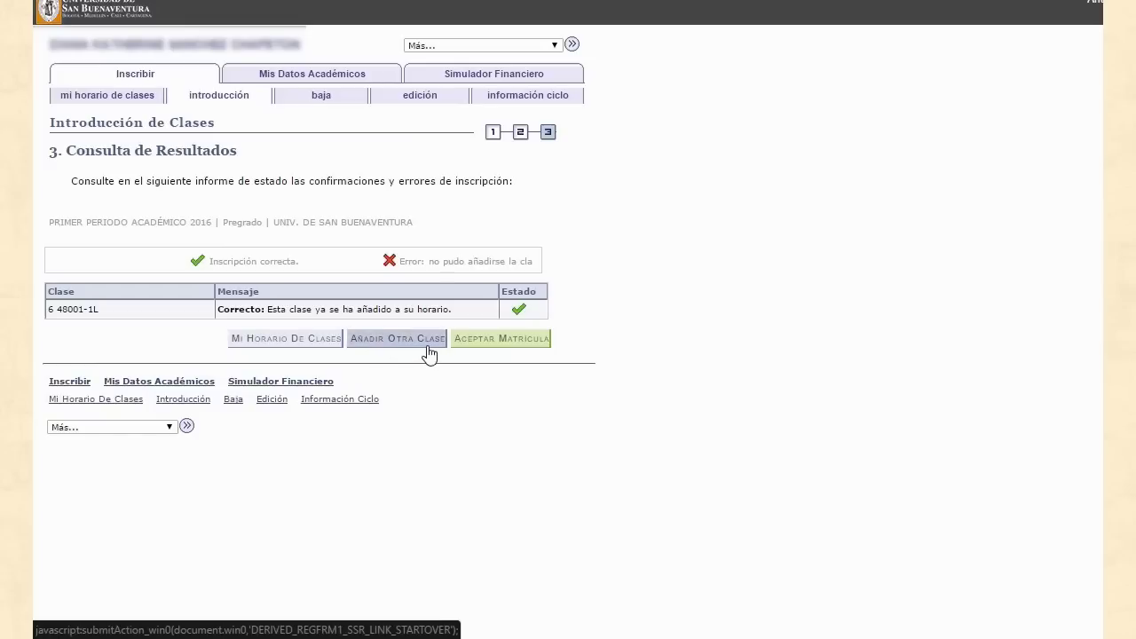
Step: Accept the enrollment, agreeing to generate and download the tuition payment receipt, and print the invoice
click(495, 348)
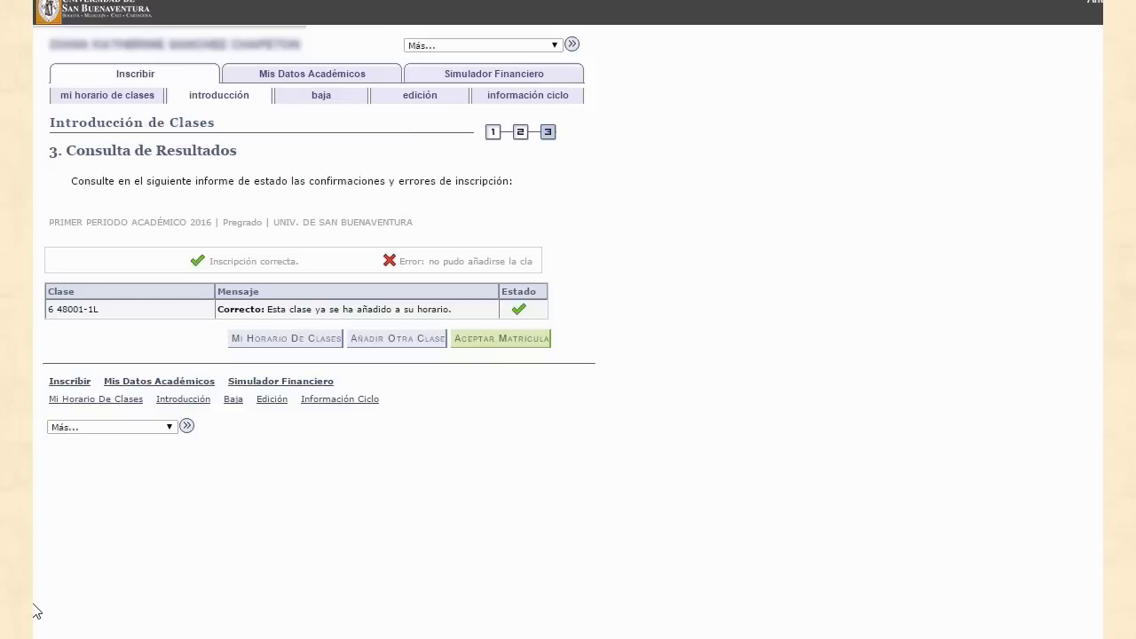
click(520, 342)
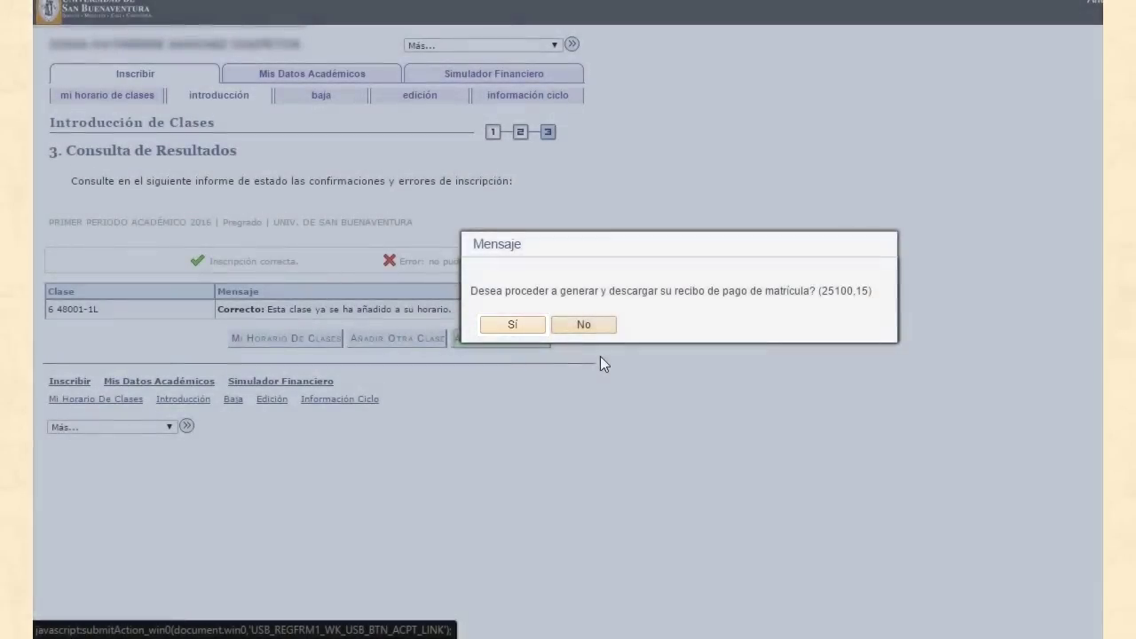
click(512, 324)
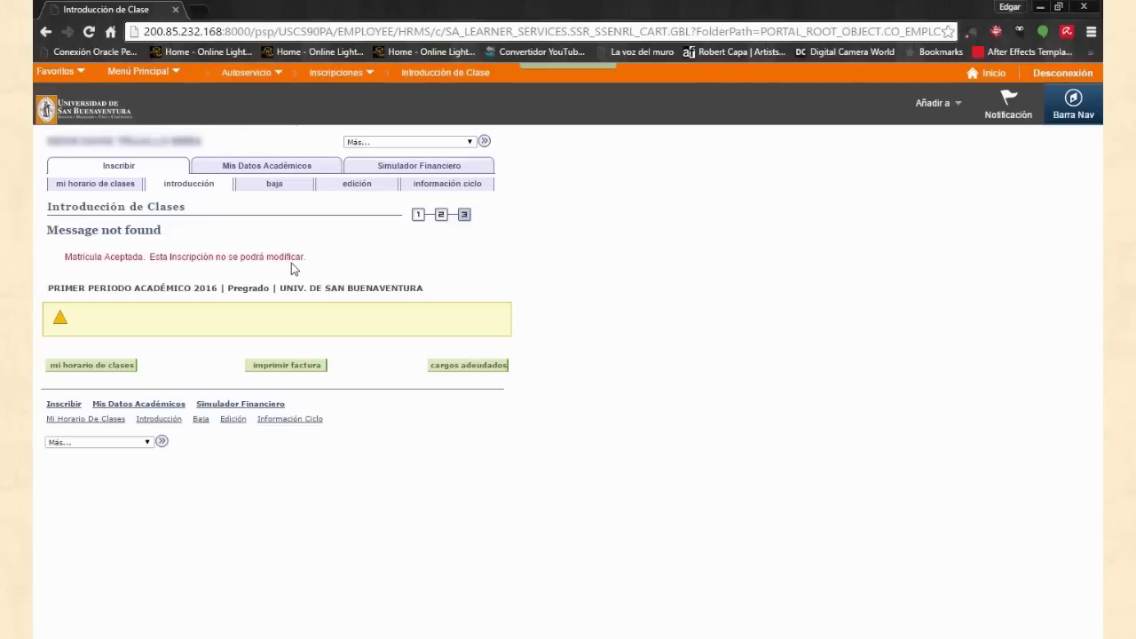
click(282, 371)
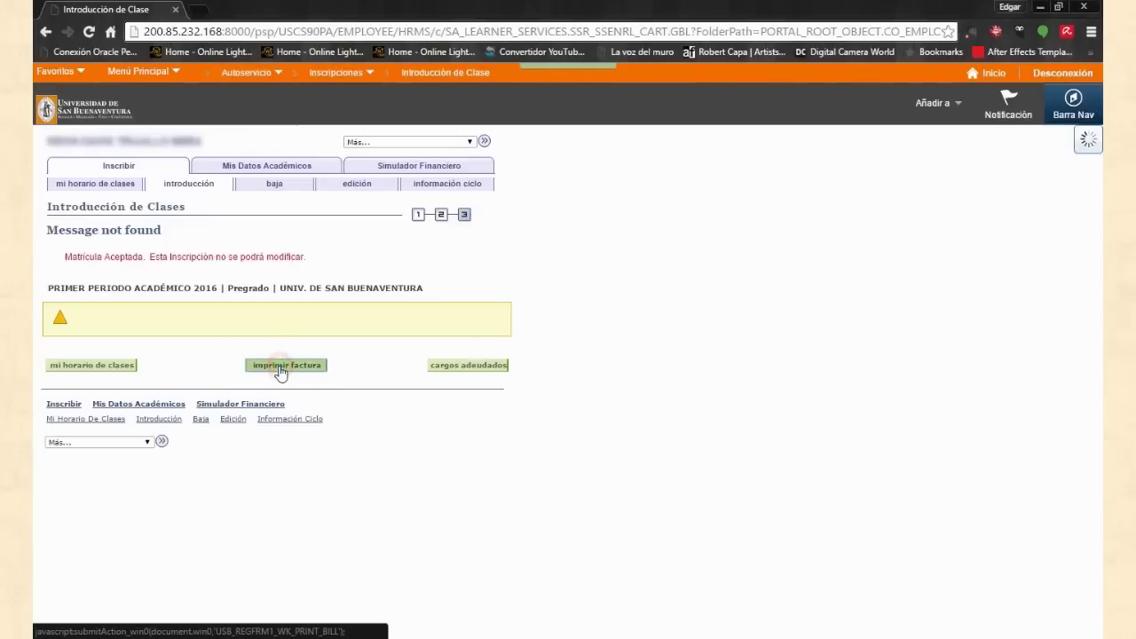